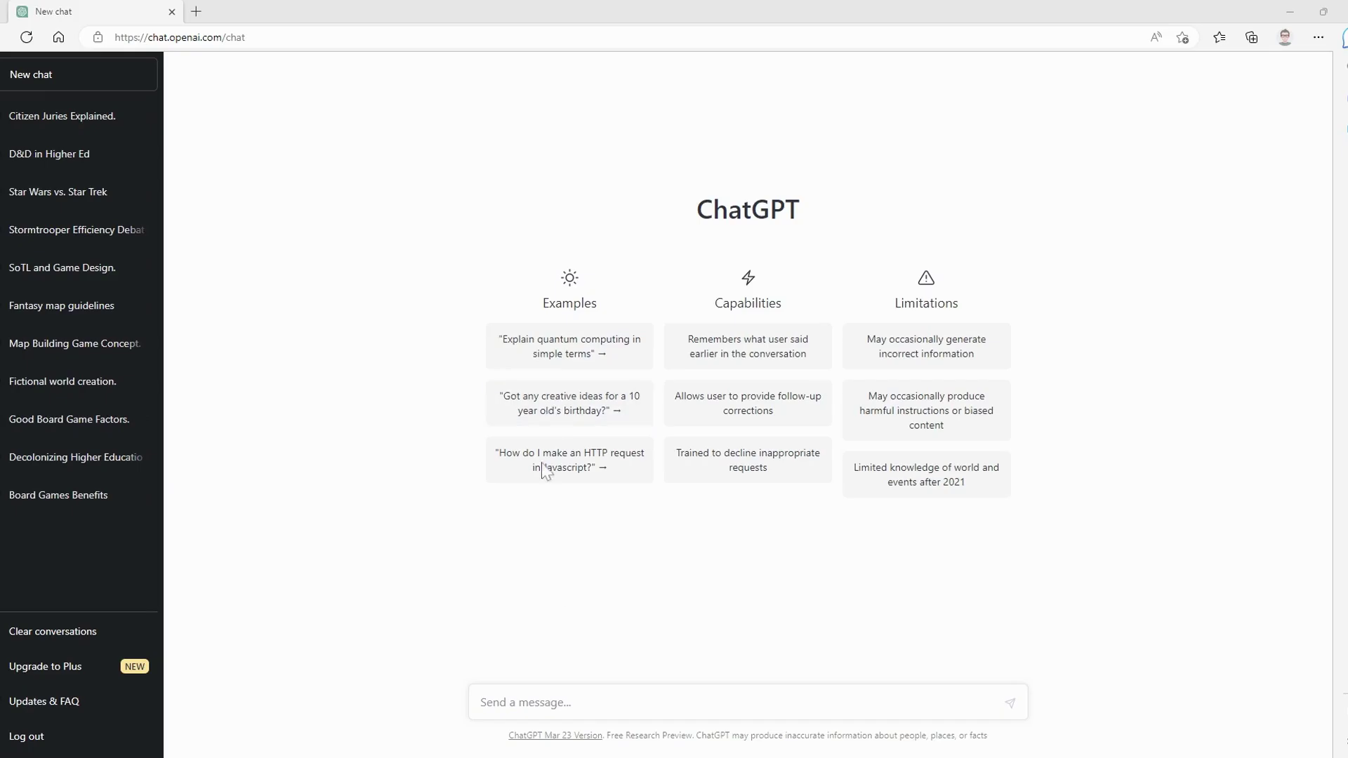
Ask ChatGPT 'How do you design a hypothesis?' and let the six-step answer finish.
left_click(481, 702)
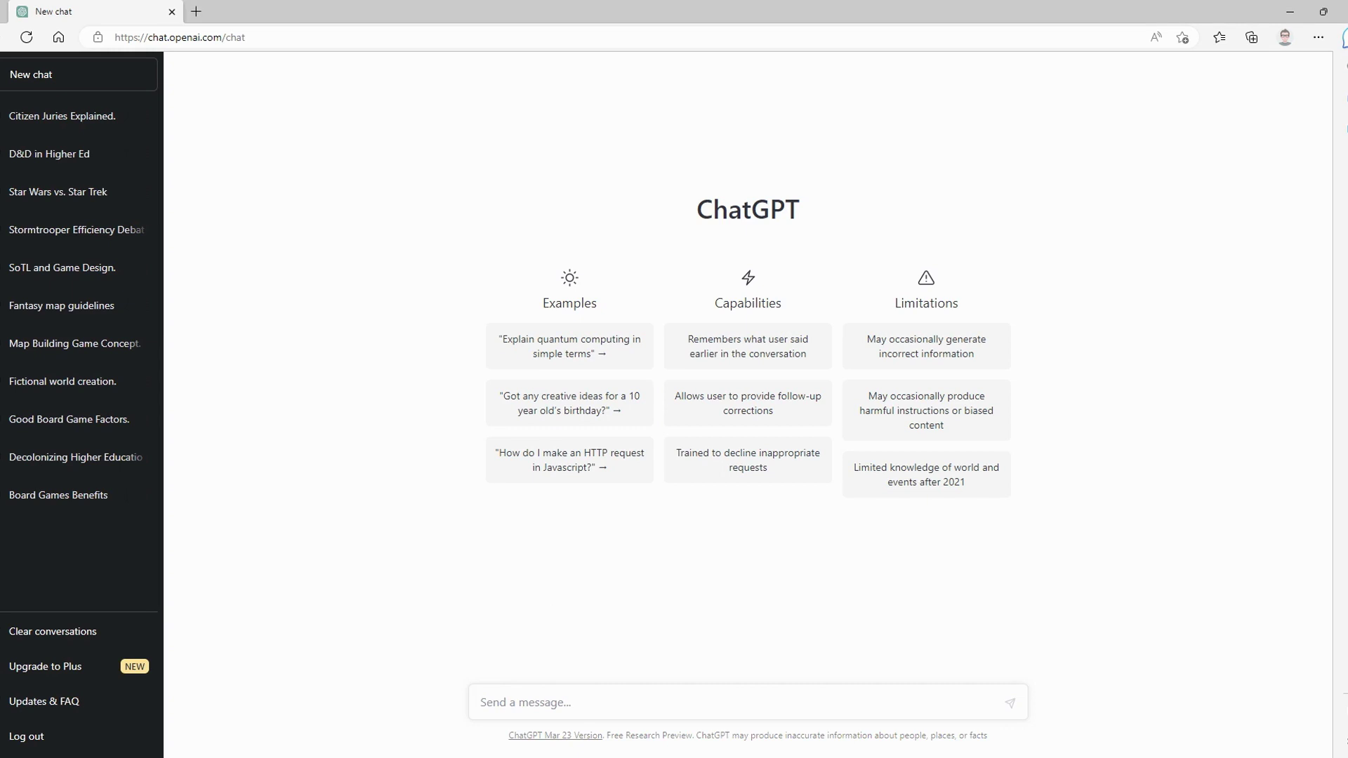
type("How do you design a hypot")
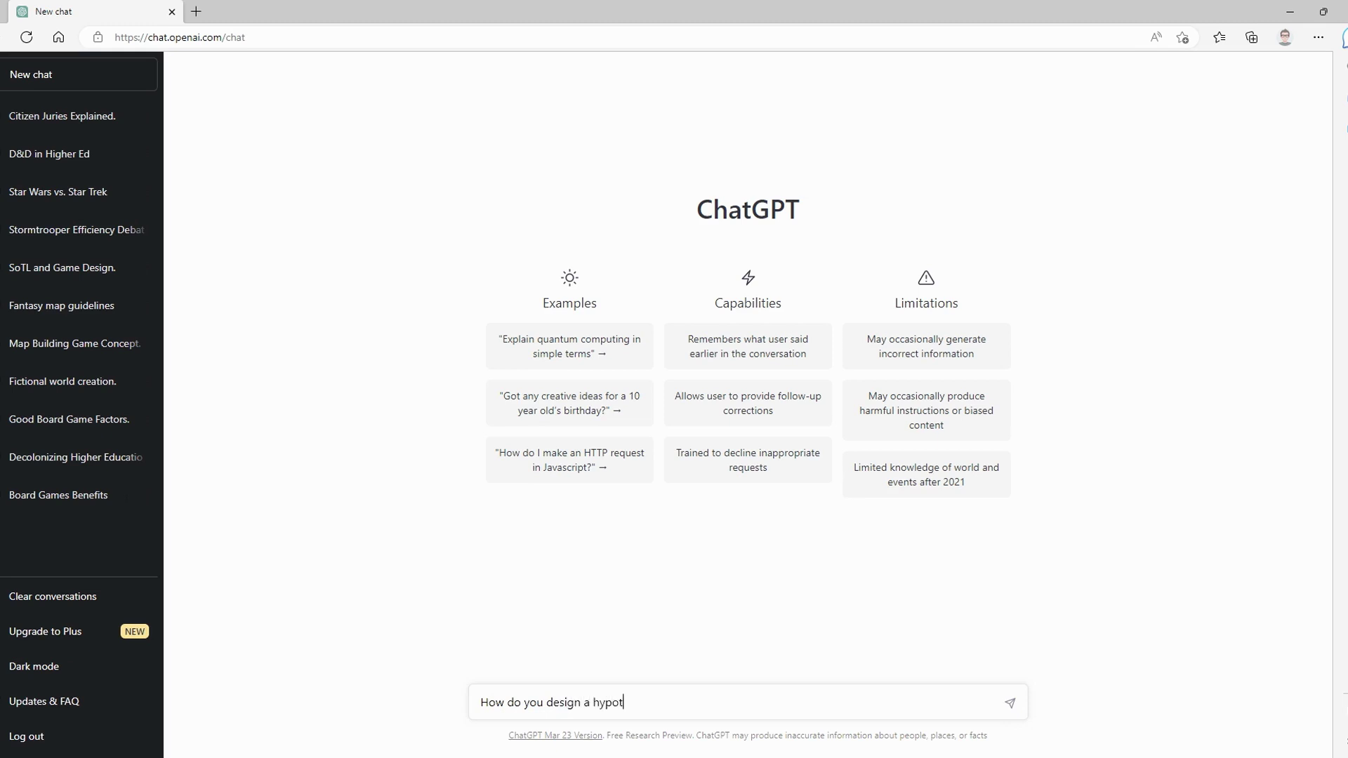
type("?")
key("Return")
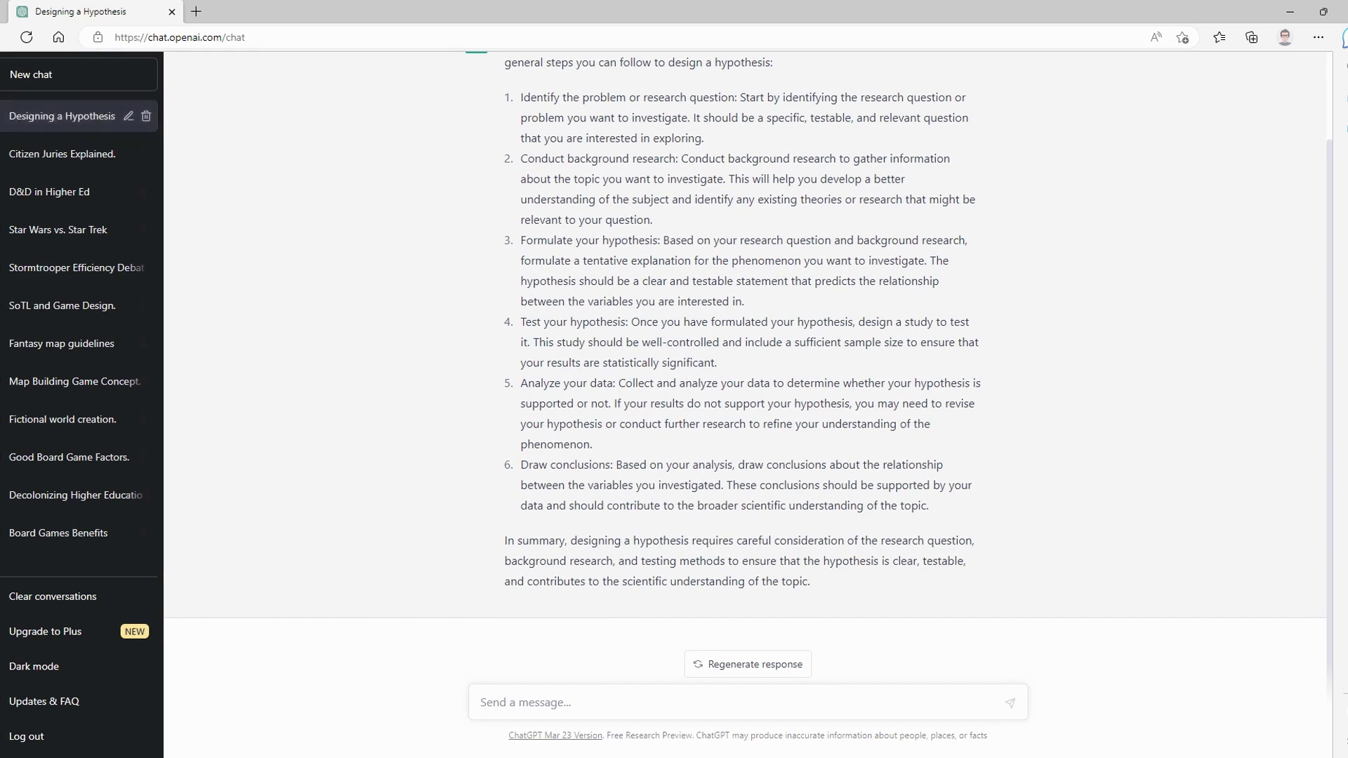
Send the follow-up 'add some references' to ChatGPT.
type("add some references")
key("Return")
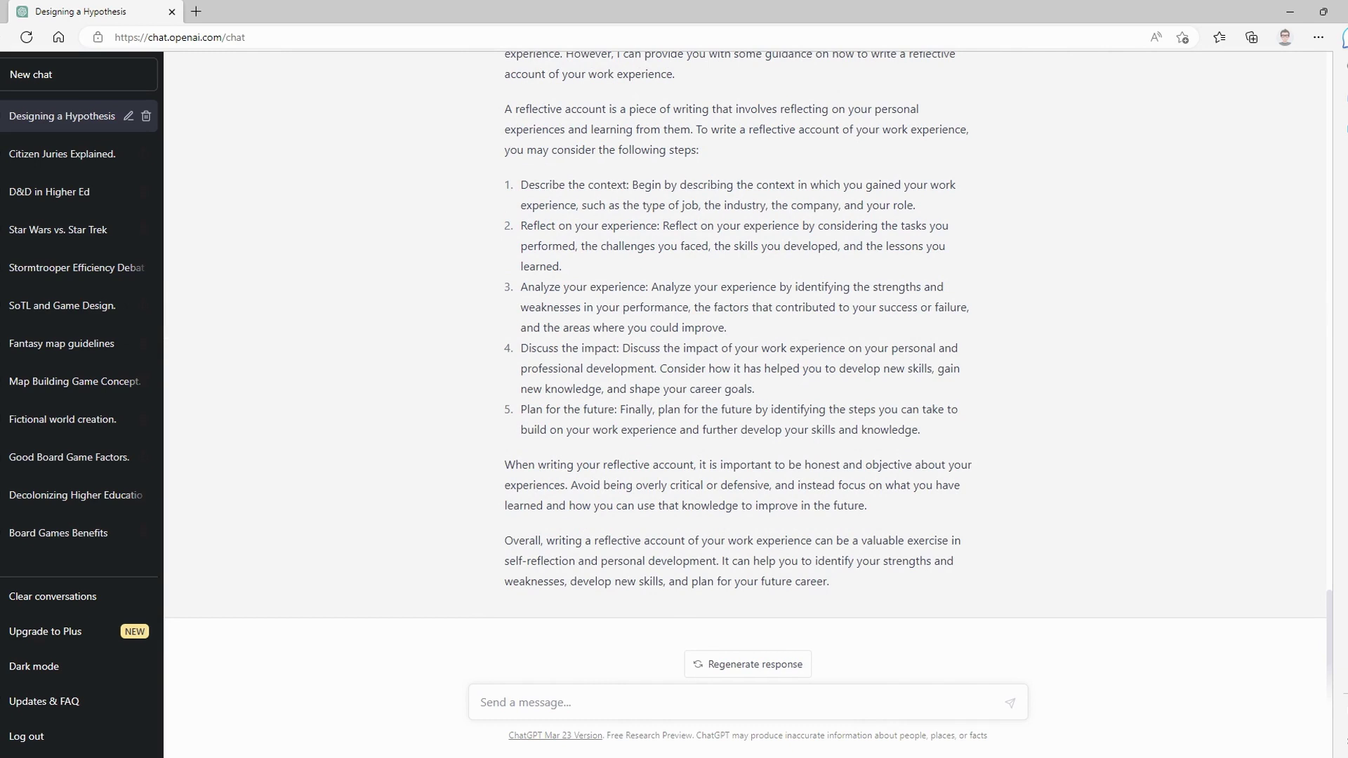
Request 'write a 1000 word essay on learning styles in higher education with in-text citations'.
type("wr")
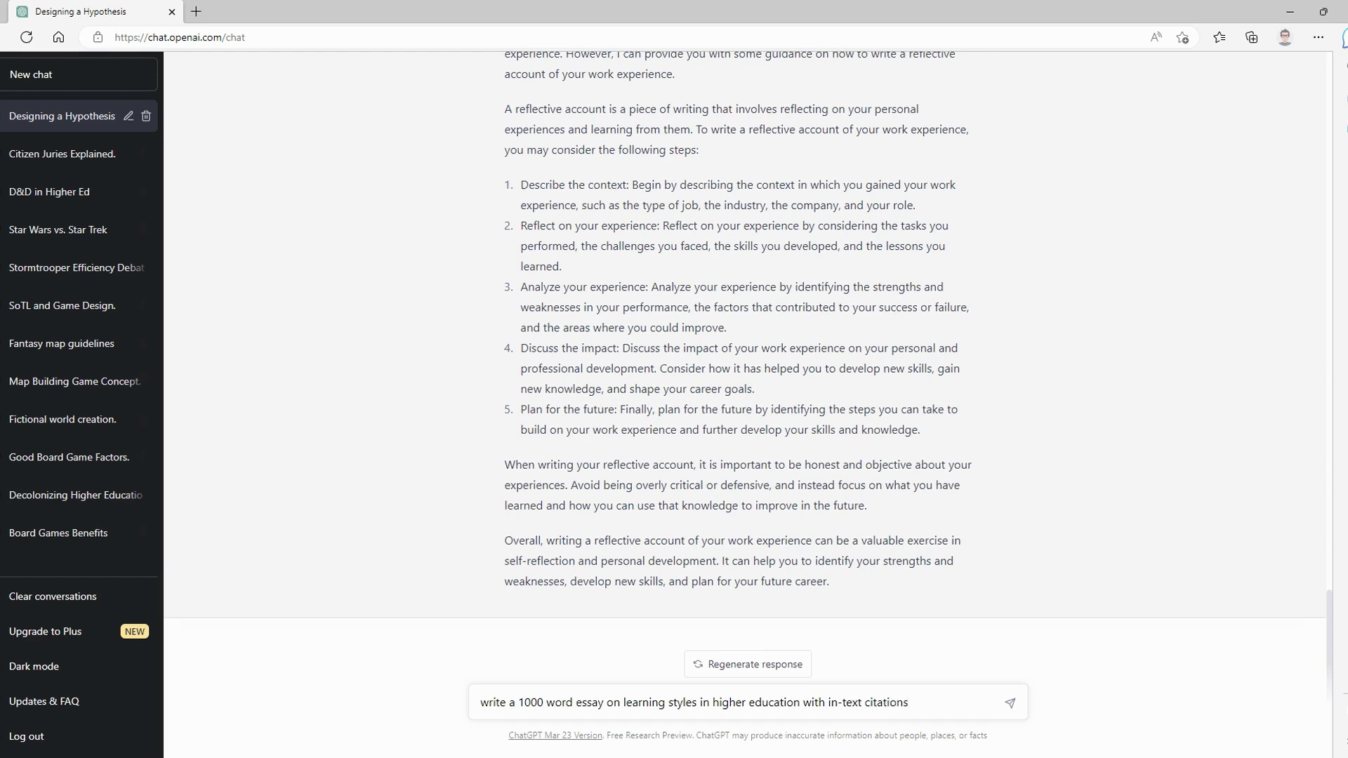
key("Return")
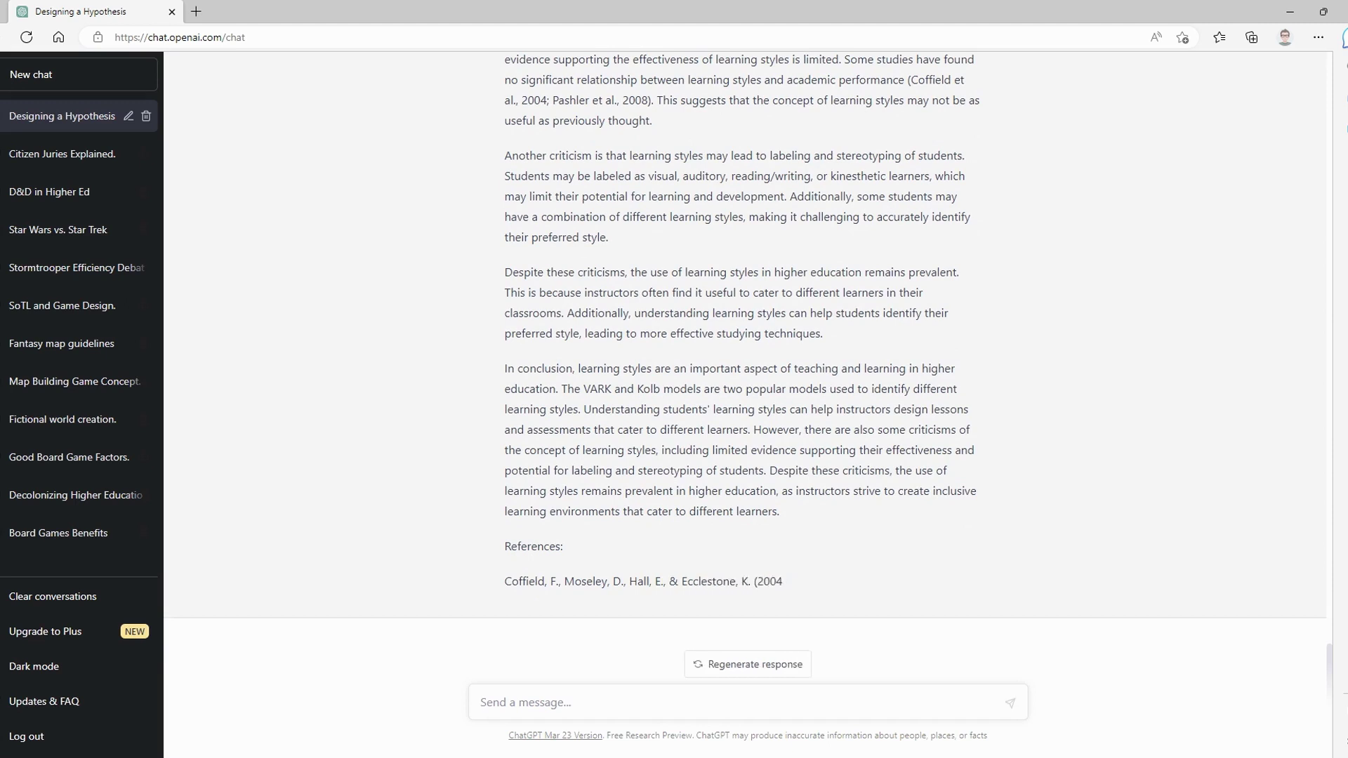
Send 'add references in the text' so the essay is rewritten with in-text citations.
type("add references in the text")
key("Return")
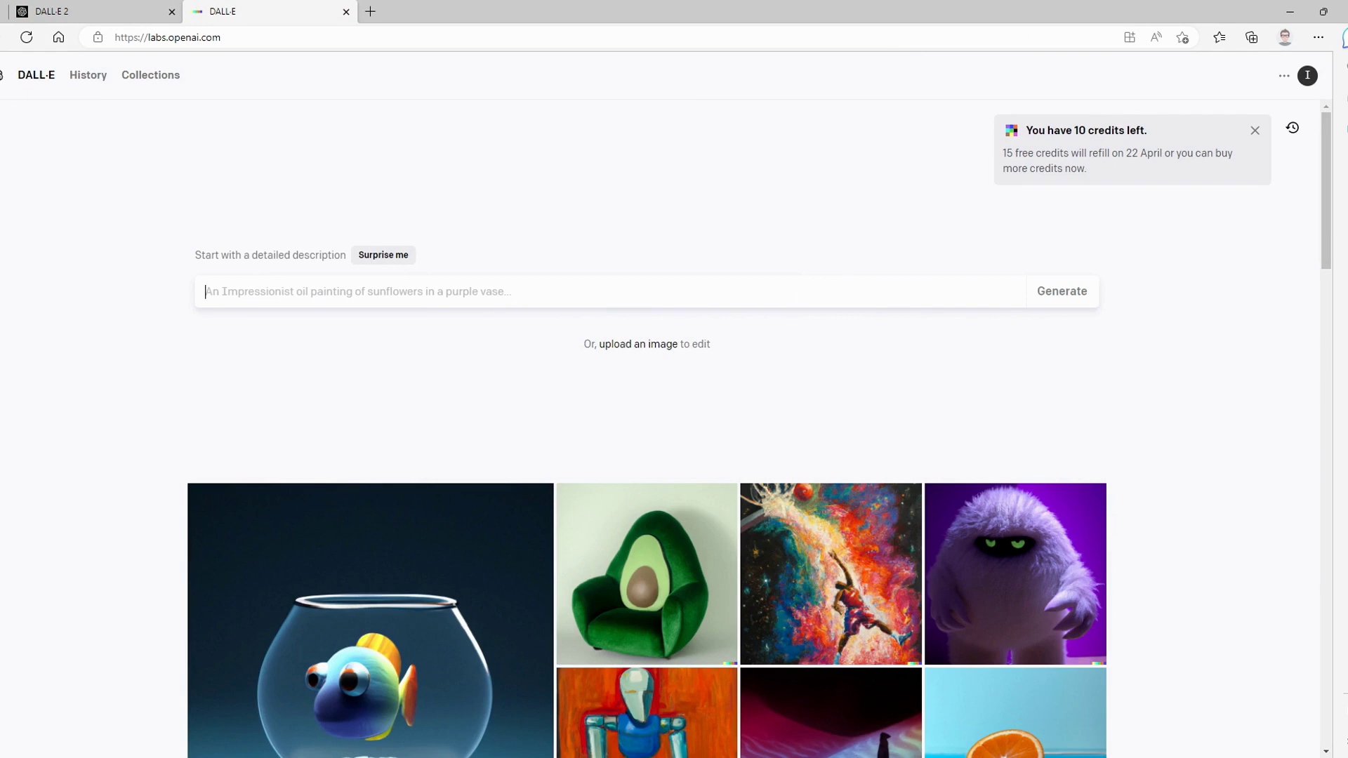
Generate DALL·E images from 'create an image of a student on a laptop struggling to understand a difficult concept'.
type("create an")
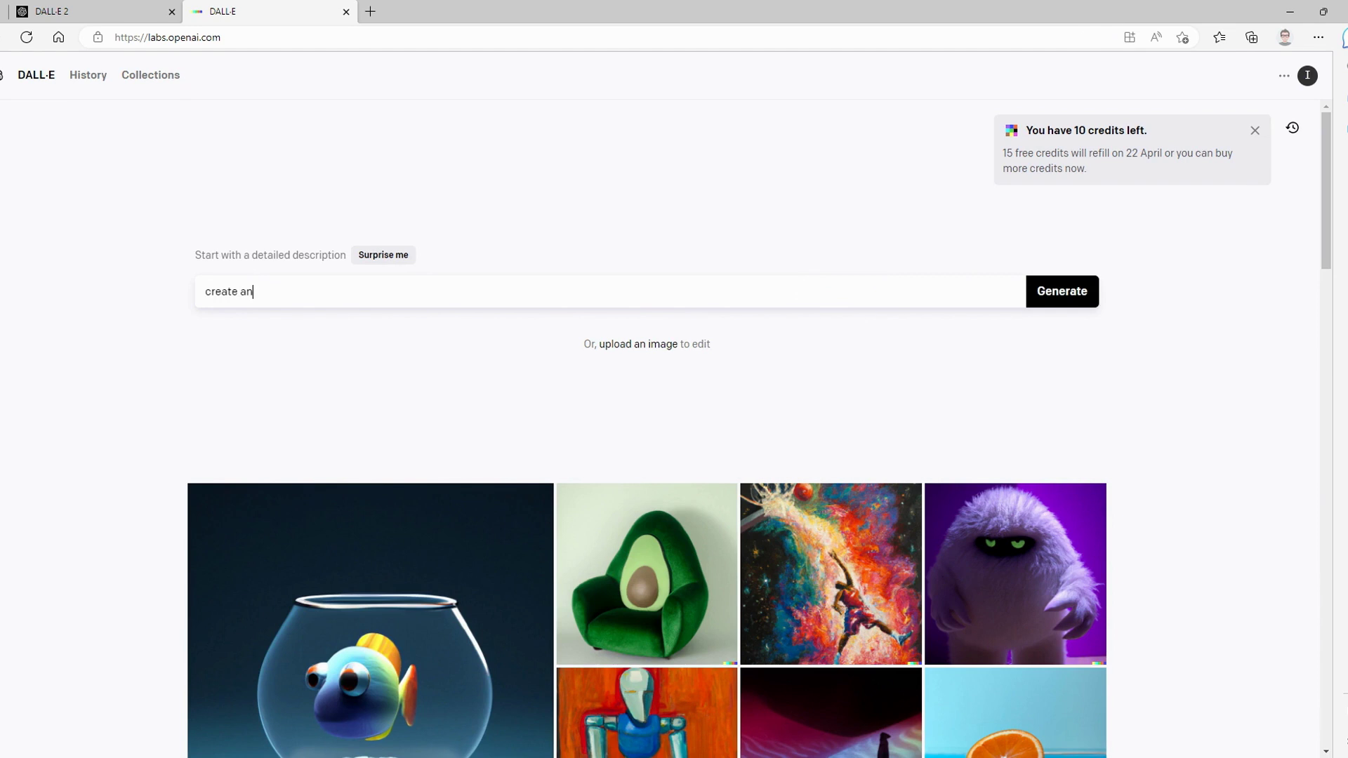
type(" image of a student on a laptop")
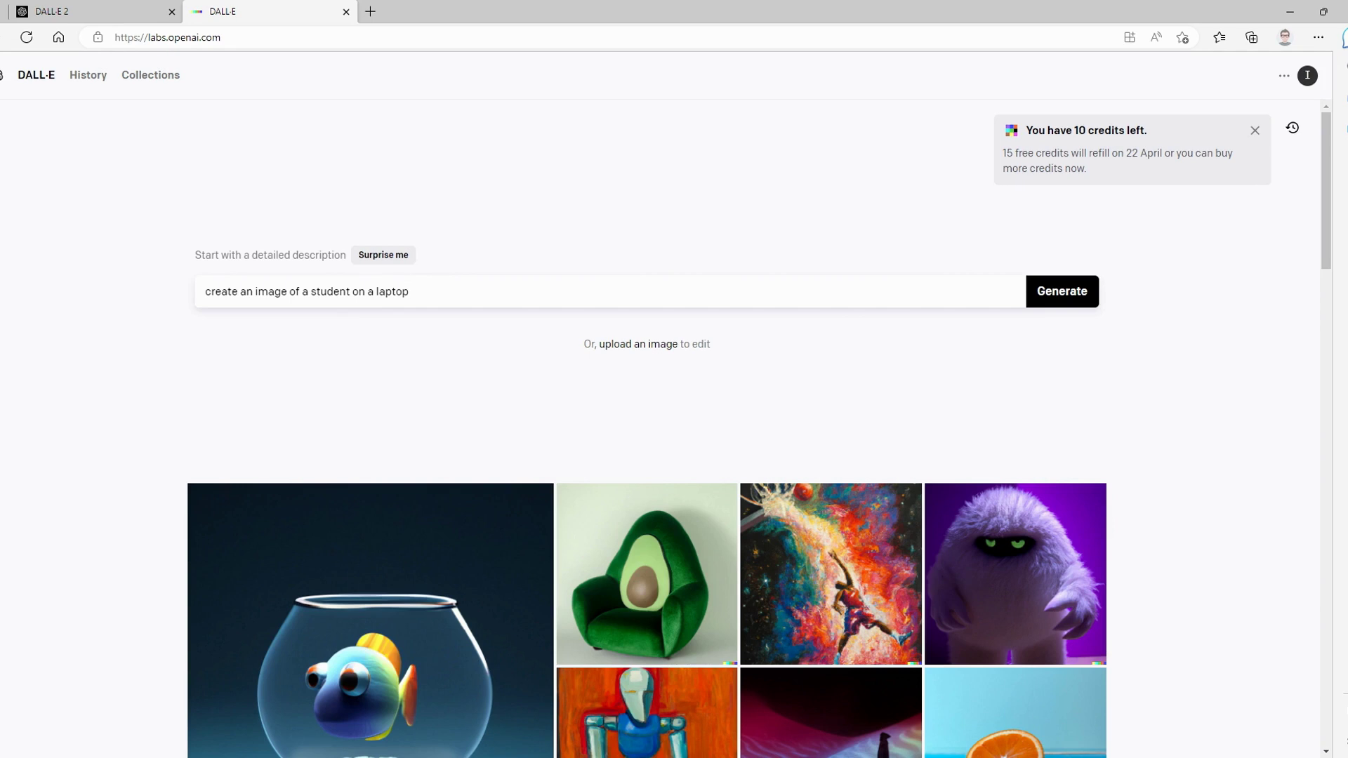
type("struggling to understand a difficult concept")
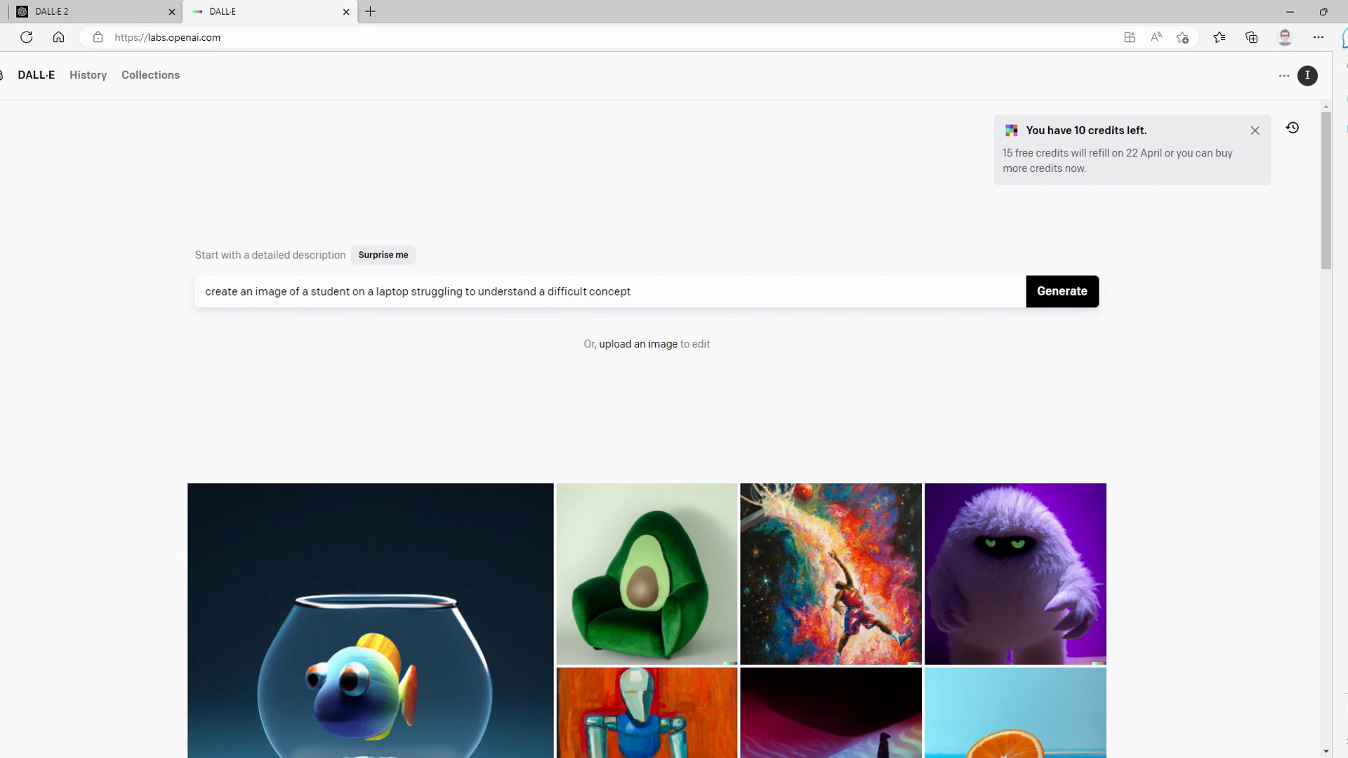
key("Return")
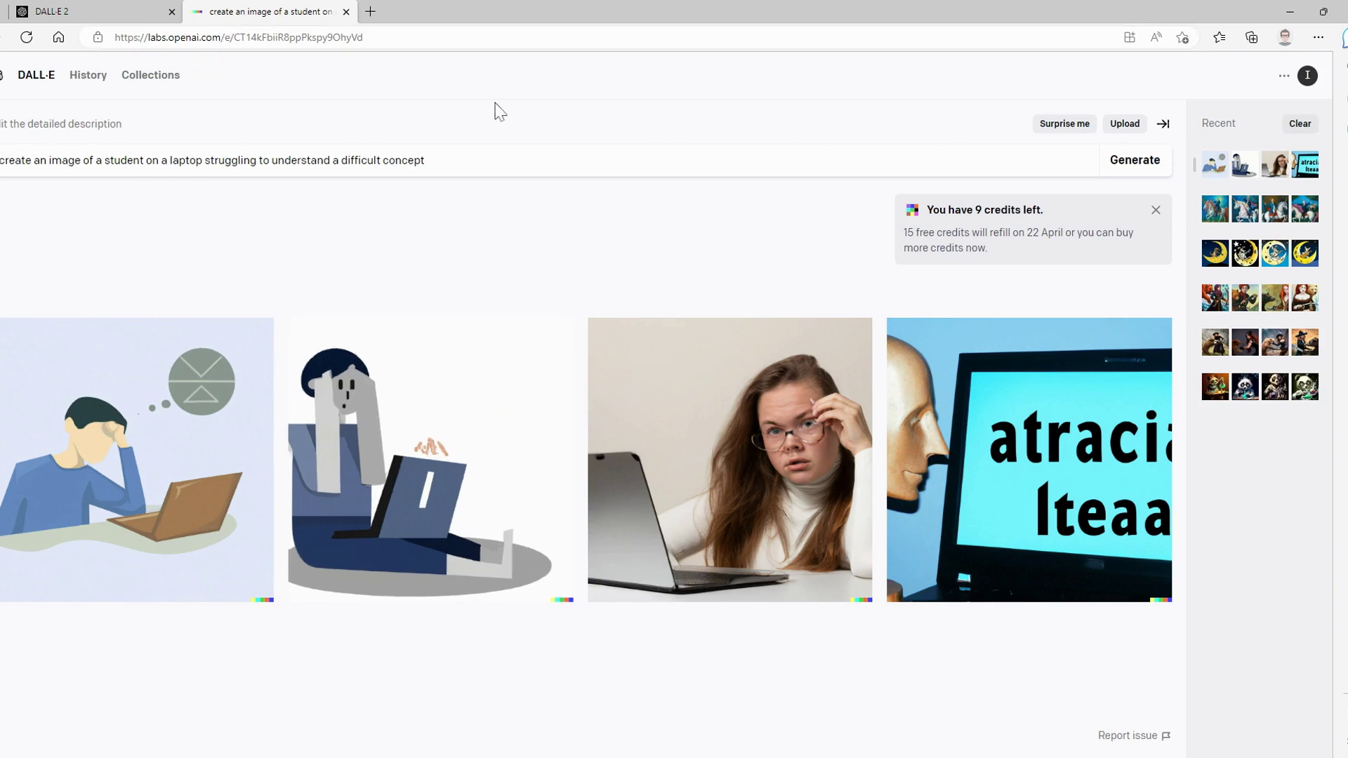
Replace the prompt with 'create an oil painting of a university surrounded by palm trees and camels' and generate.
left_click_drag(425, 160, 0, 160)
type("create an oil pi")
type("anting")
key("BackSpace")
key("BackSpace")
key("BackSpace")
key("BackSpace")
key("BackSpace")
key("BackSpace")
key("BackSpace")
type("ainting")
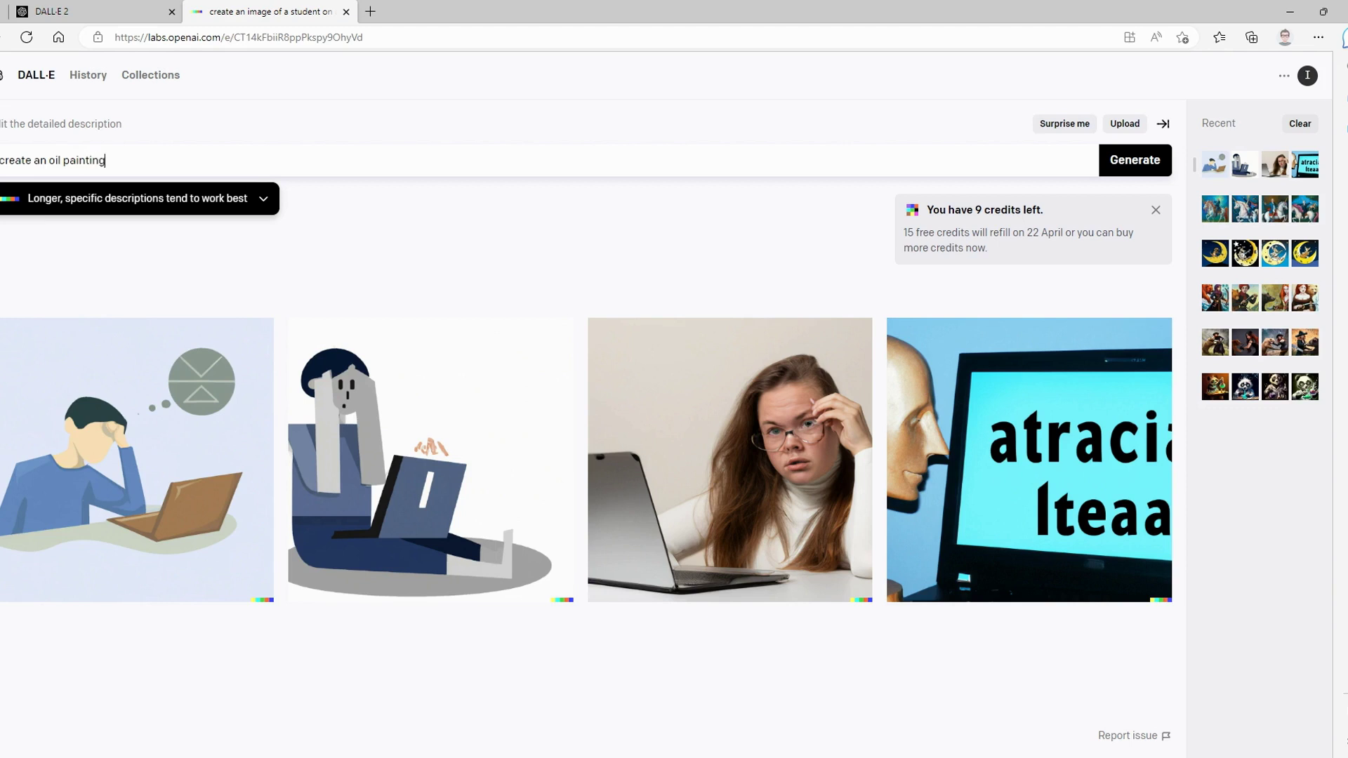
type(" of a university surrounded by palm tre")
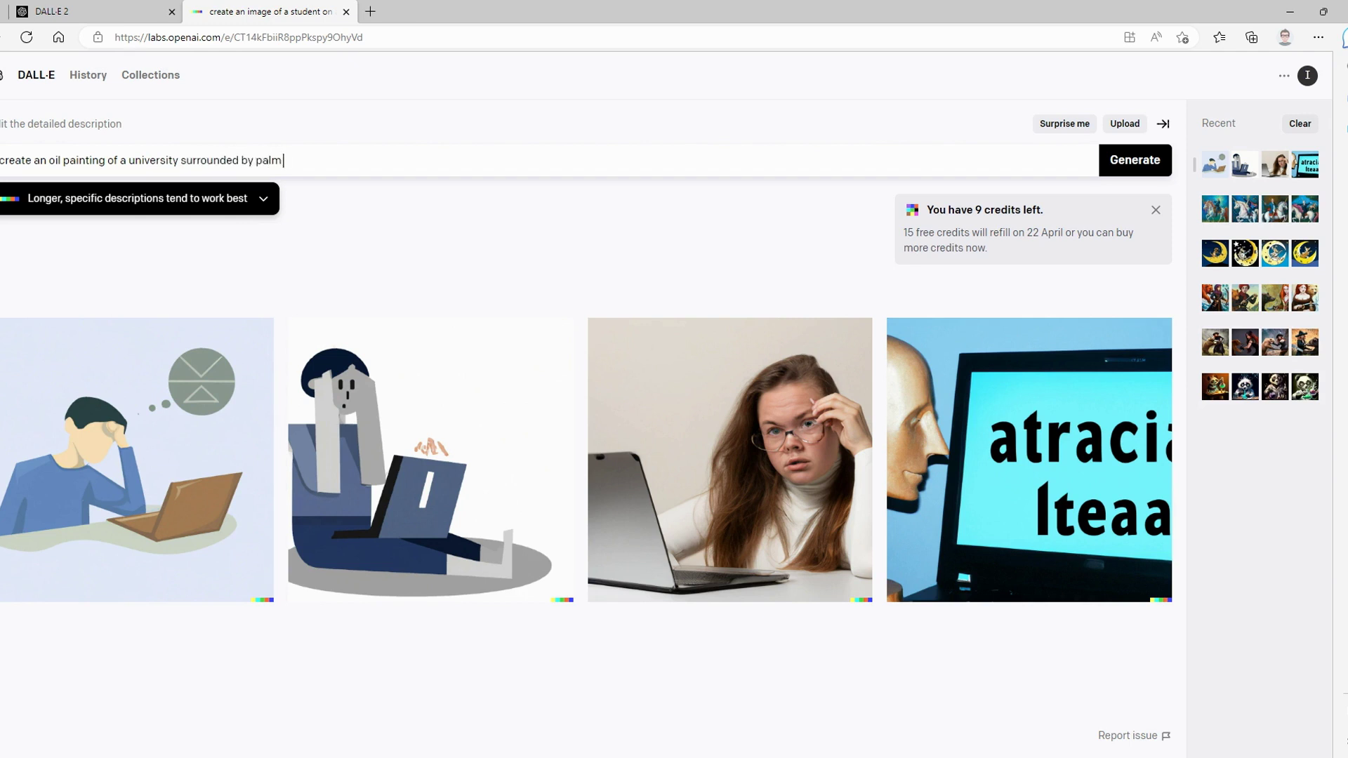
type("es and camels")
key("Return")
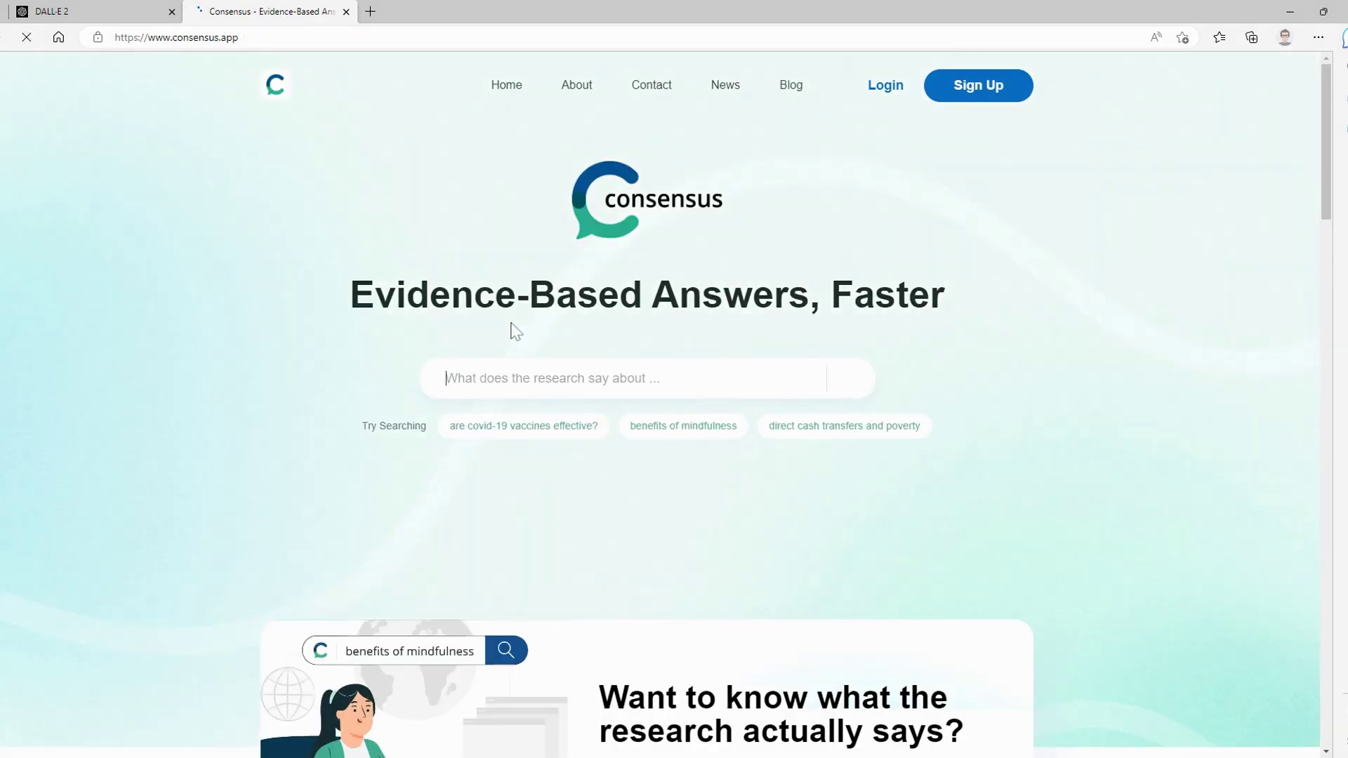
Search Consensus for 'learning styles in higher education' and scroll through the result cards.
type("learning styl")
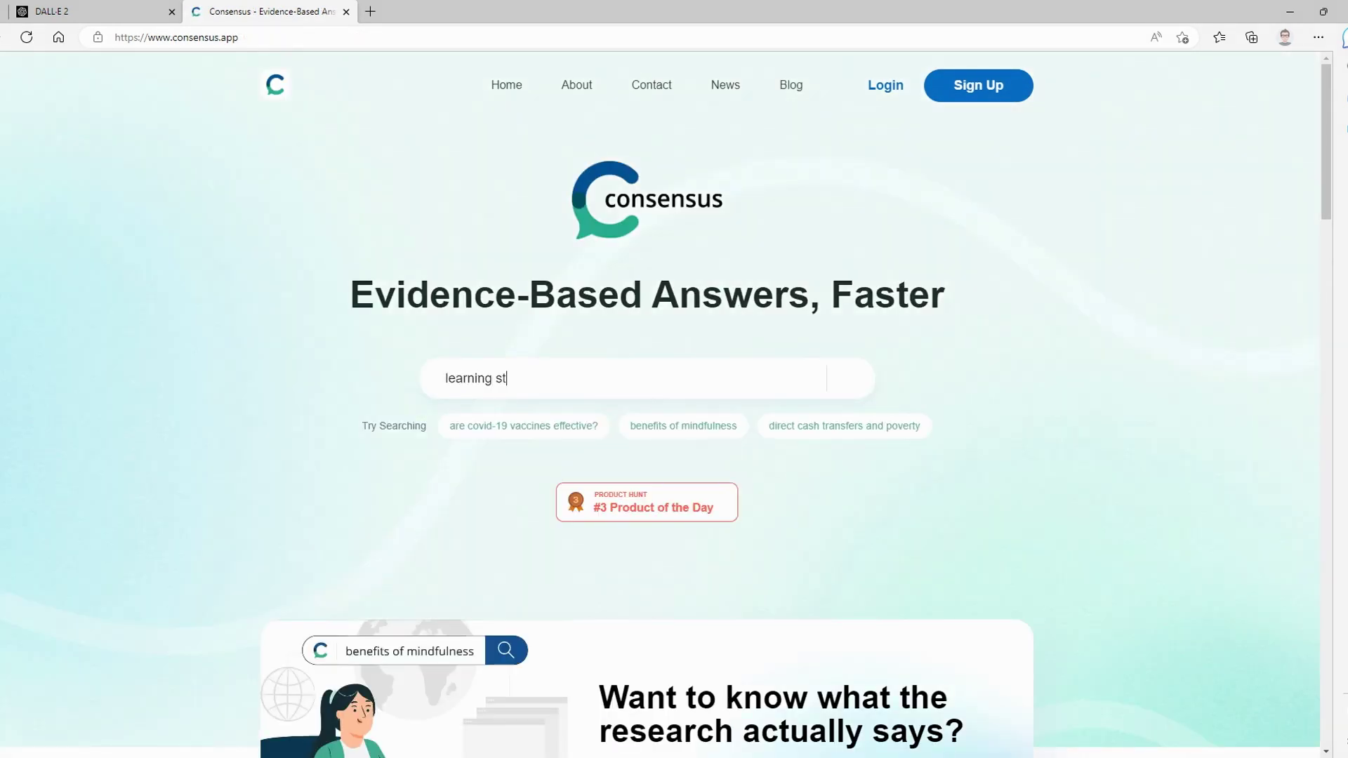
type("es in higher education")
key("Return")
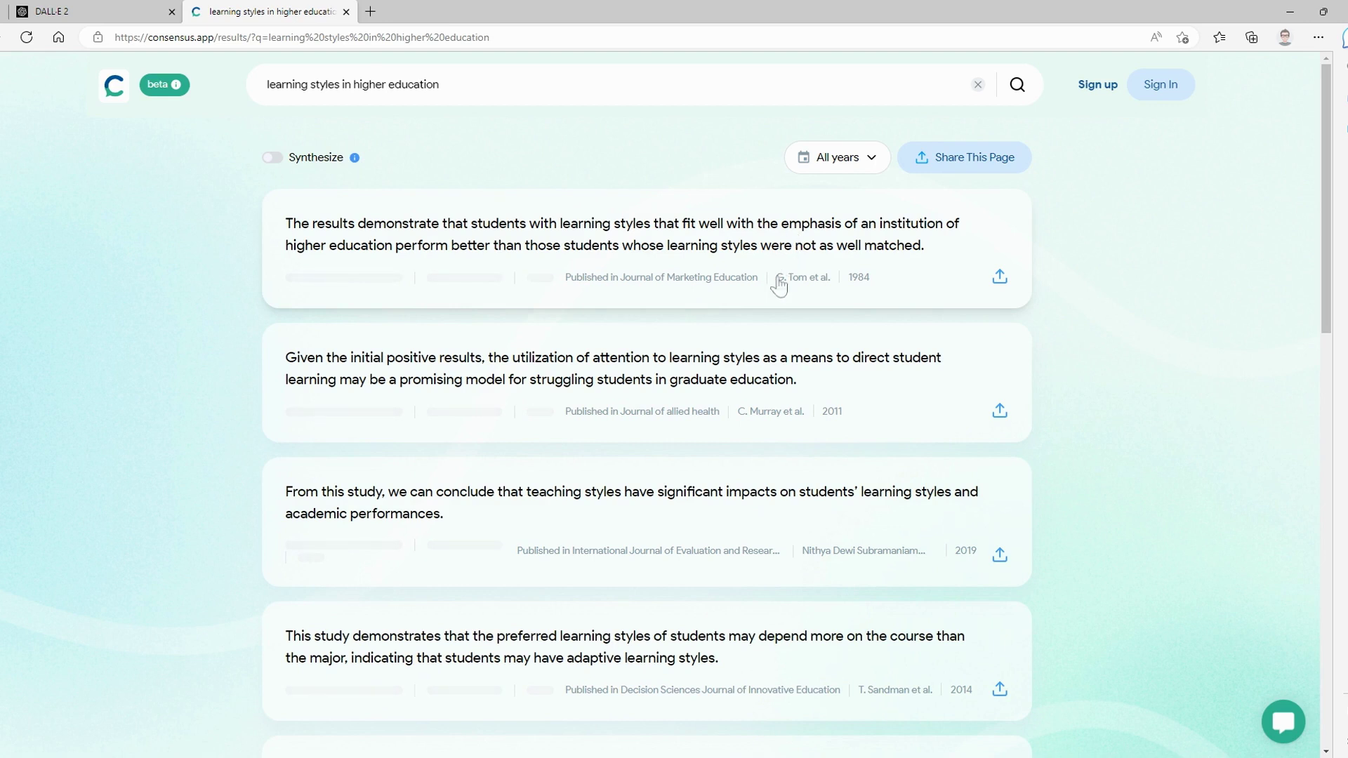
scroll(754, 388, "down", 1)
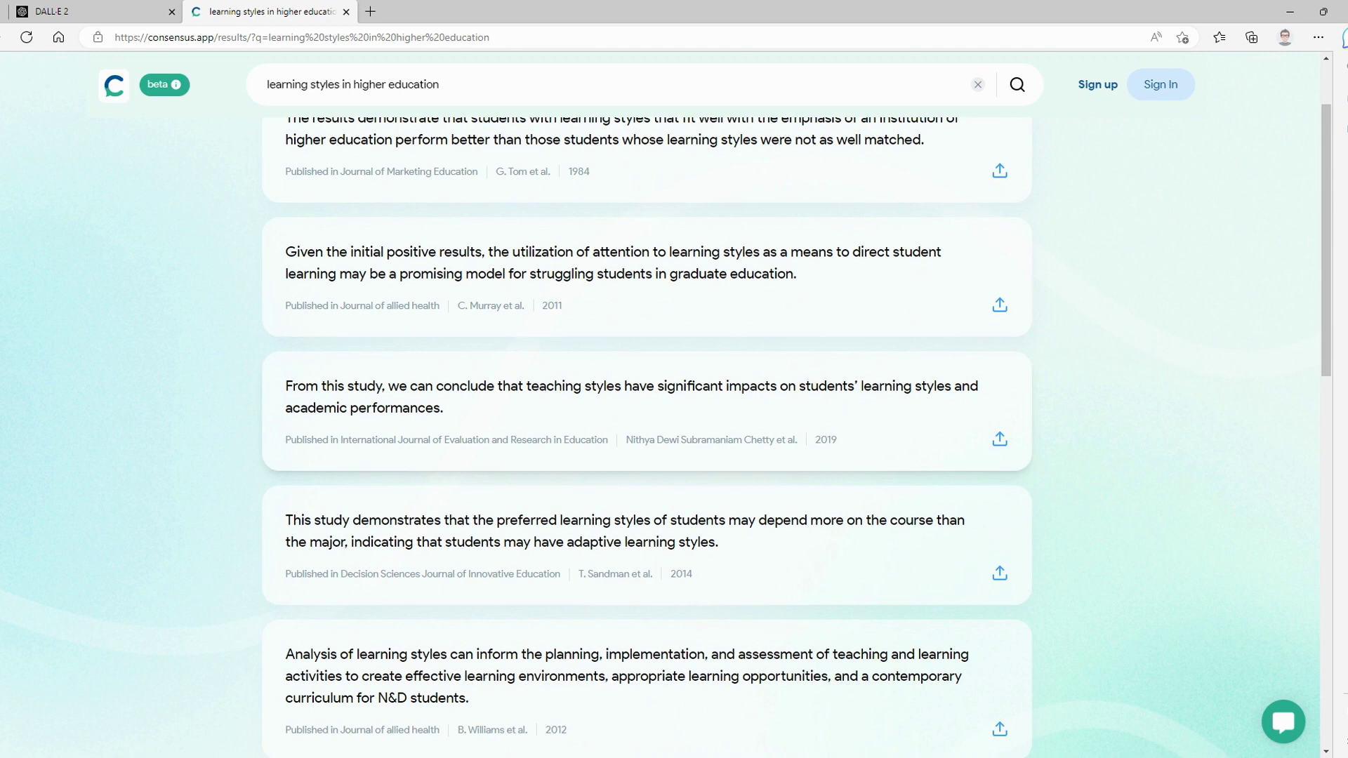
scroll(754, 387, "down", 1)
scroll(754, 387, "down", 1)
scroll(755, 387, "down", 1)
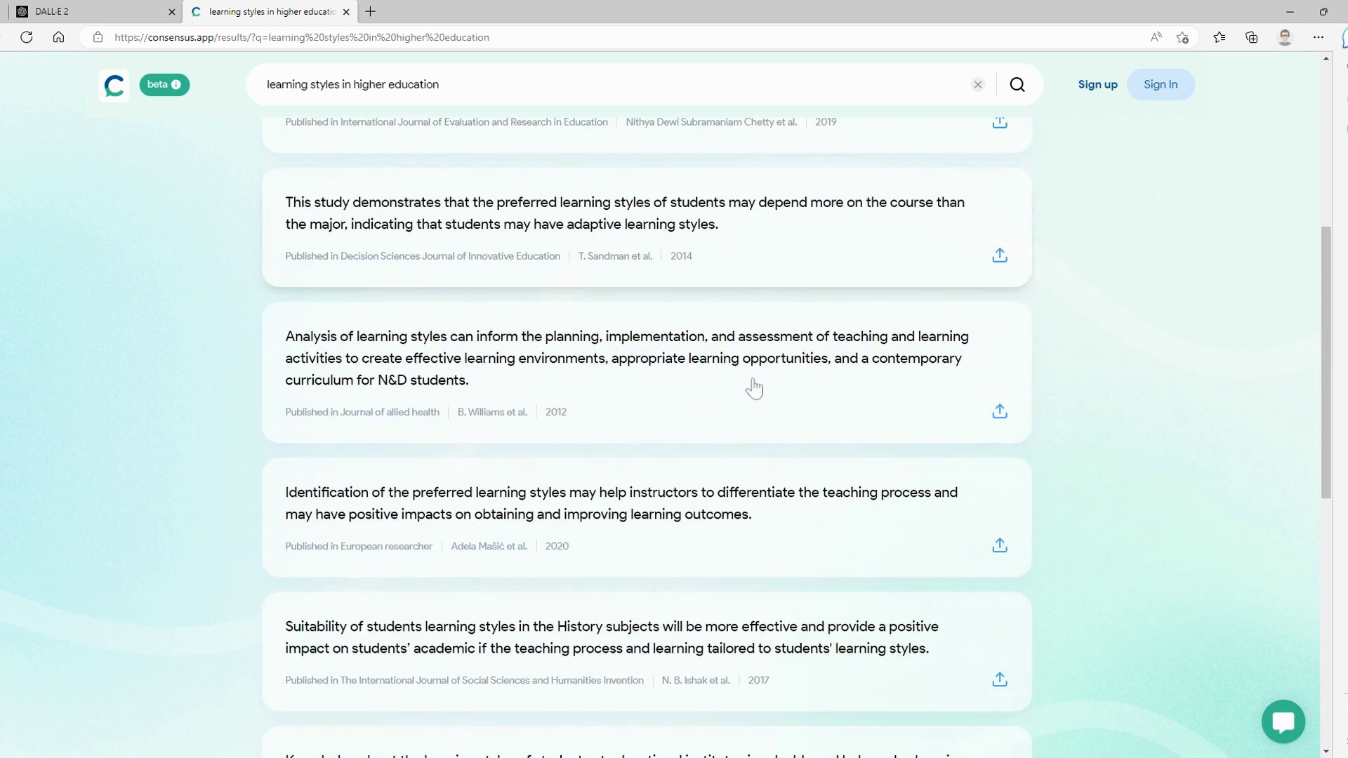
scroll(754, 386, "down", 3)
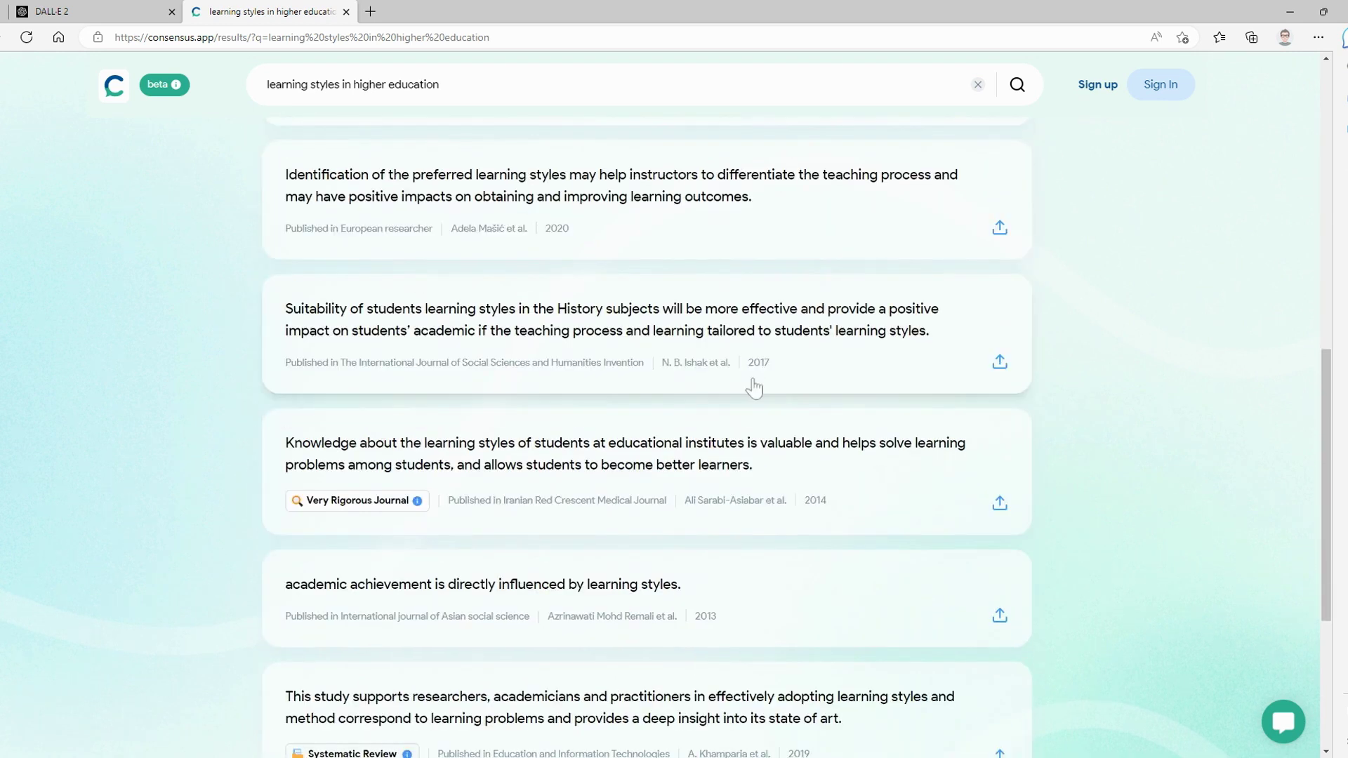
scroll(755, 386, "down", 1)
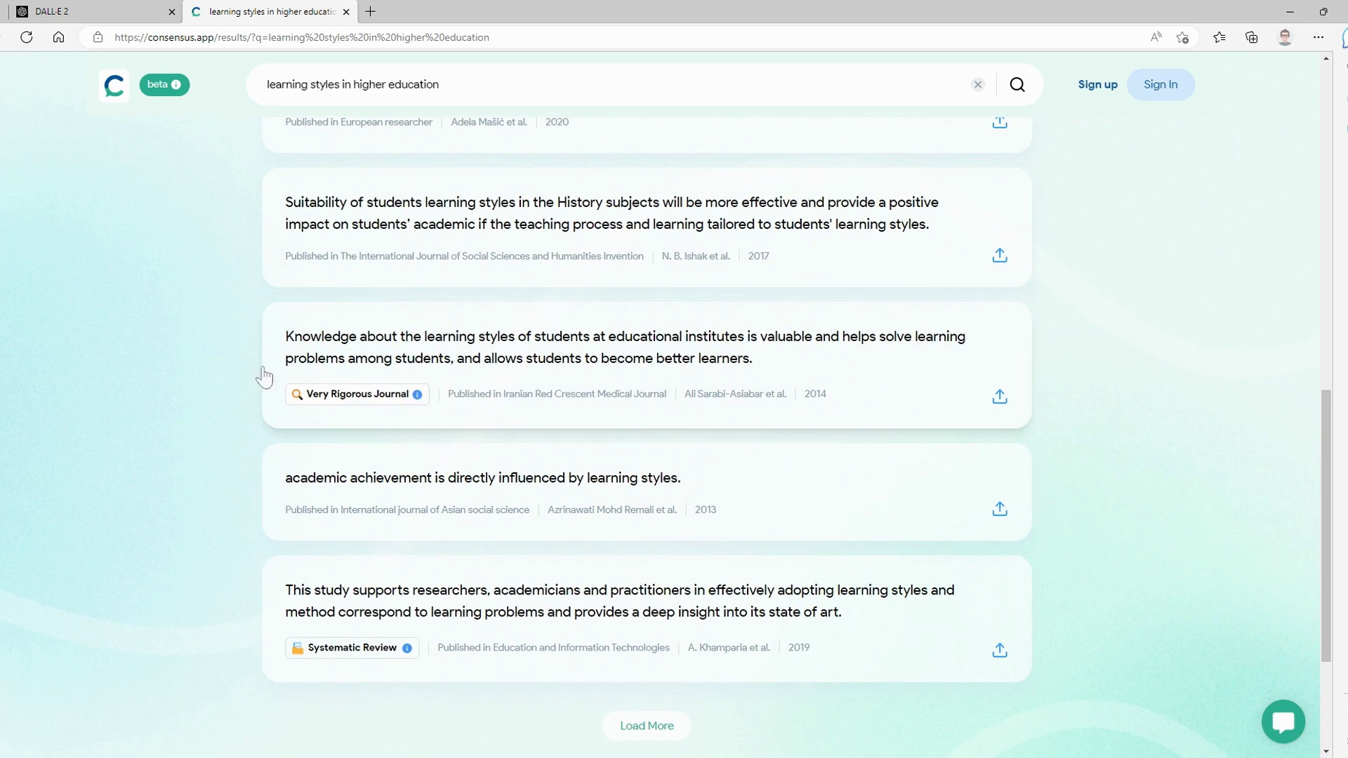
scroll(610, 472, "down", 2)
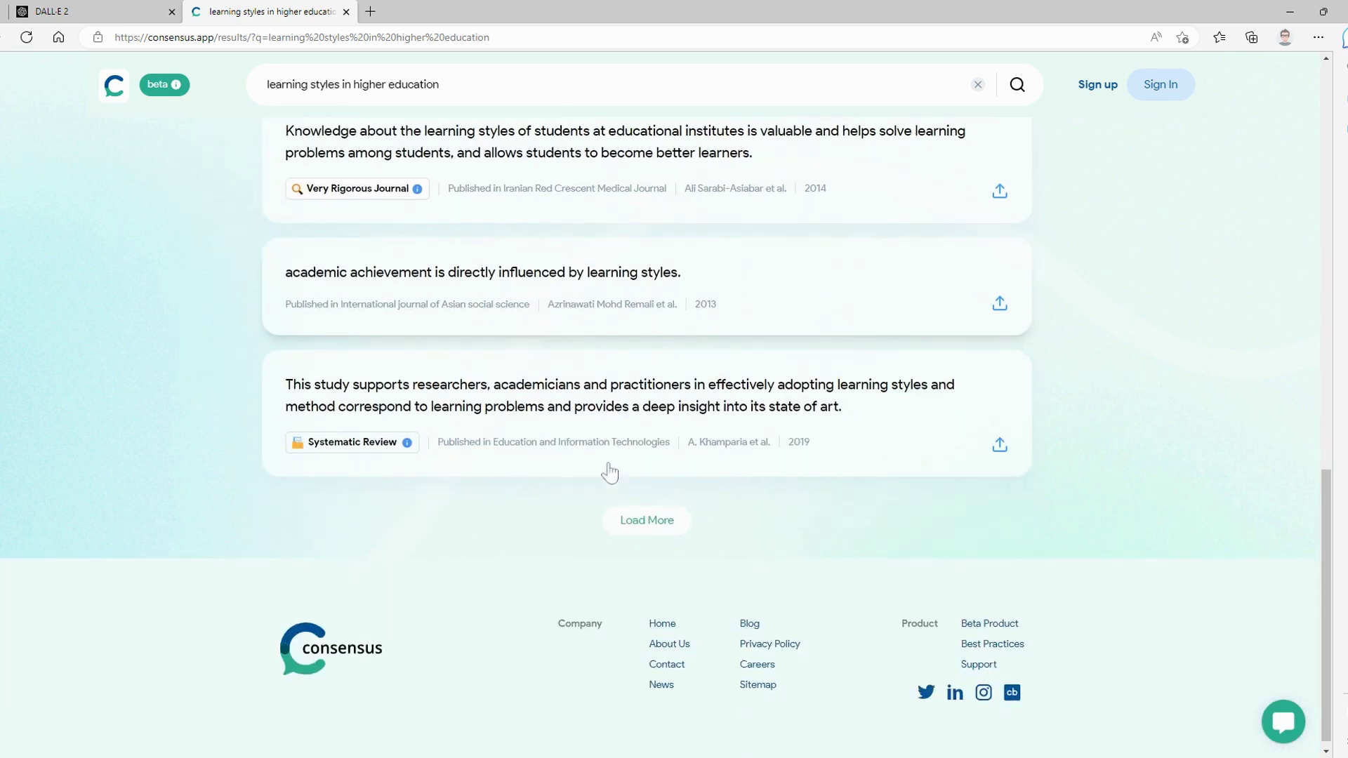
scroll(573, 434, "up", 3)
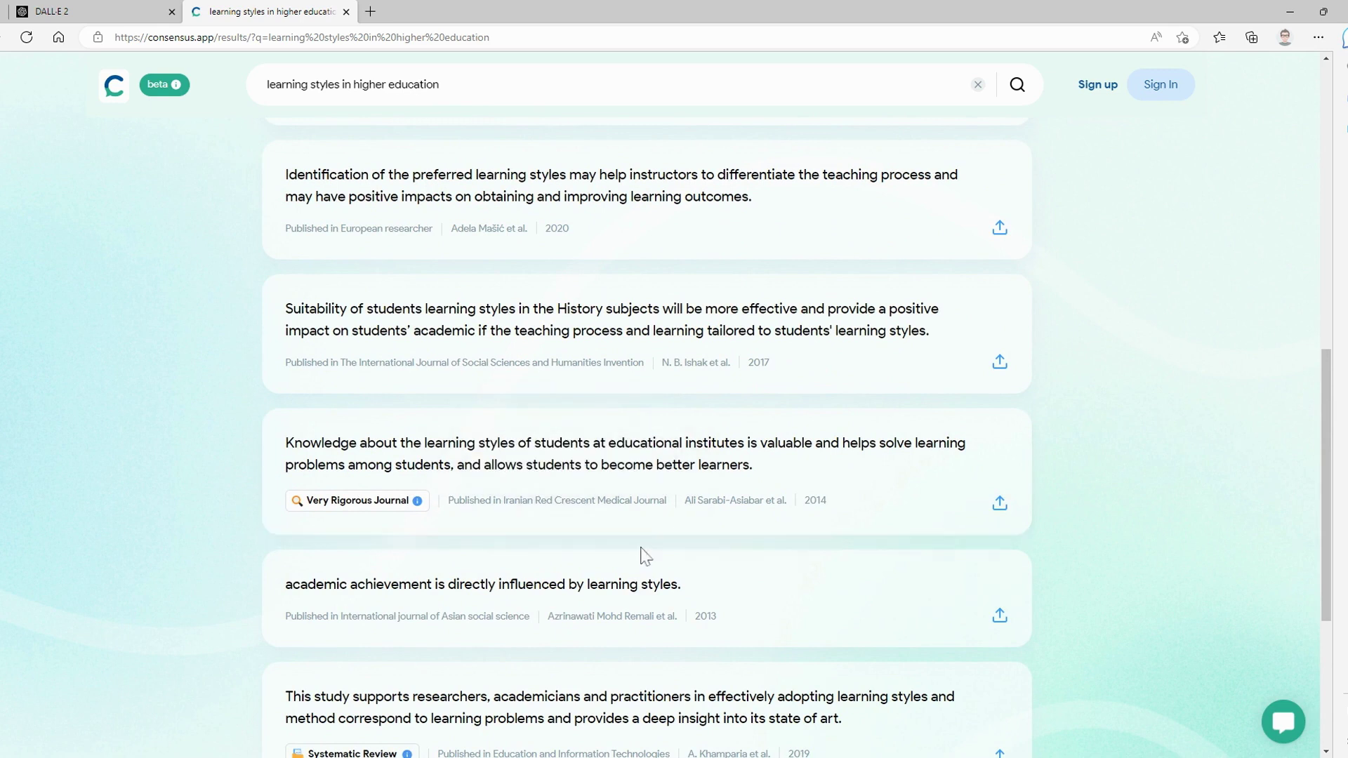
scroll(641, 554, "down", 3)
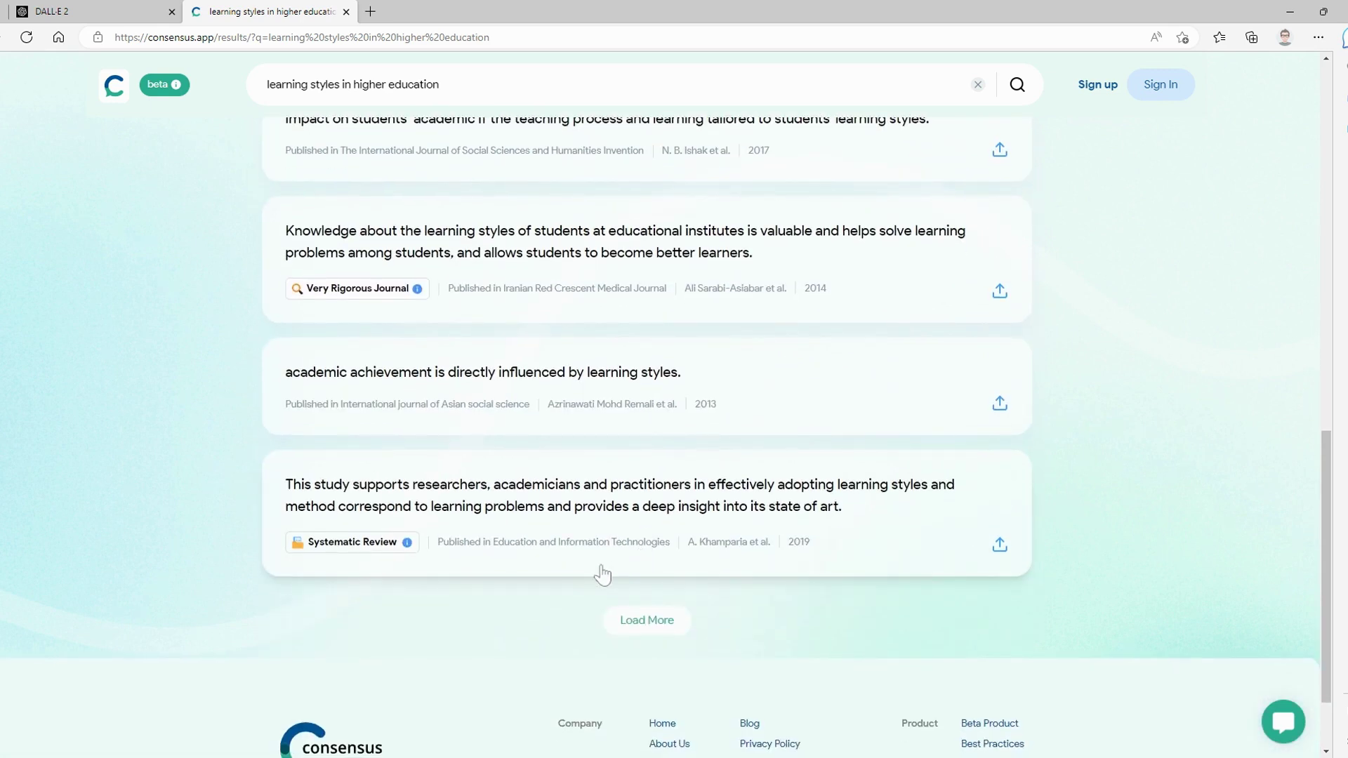
left_click(602, 567)
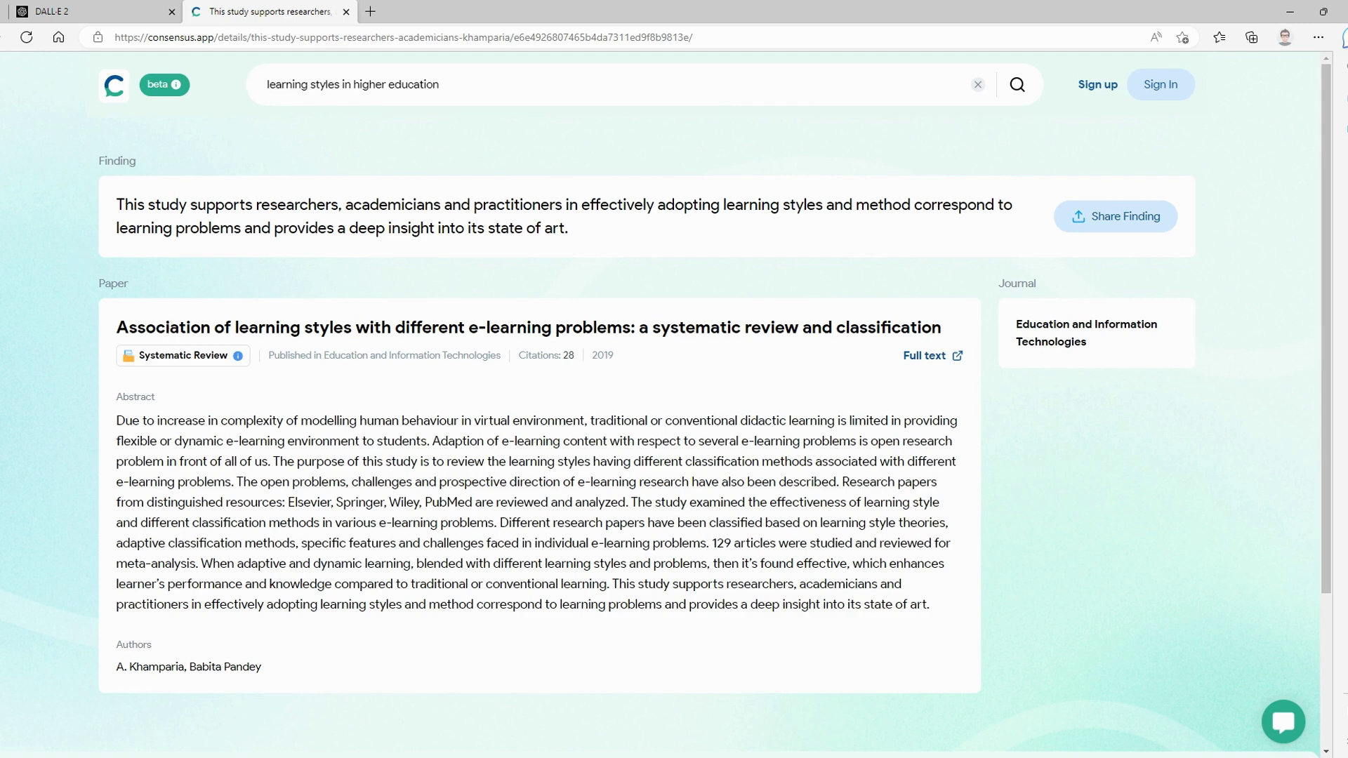
key("alt+Left")
scroll(558, 385, "up", 3)
scroll(558, 389, "up", 5)
scroll(557, 386, "up", 2)
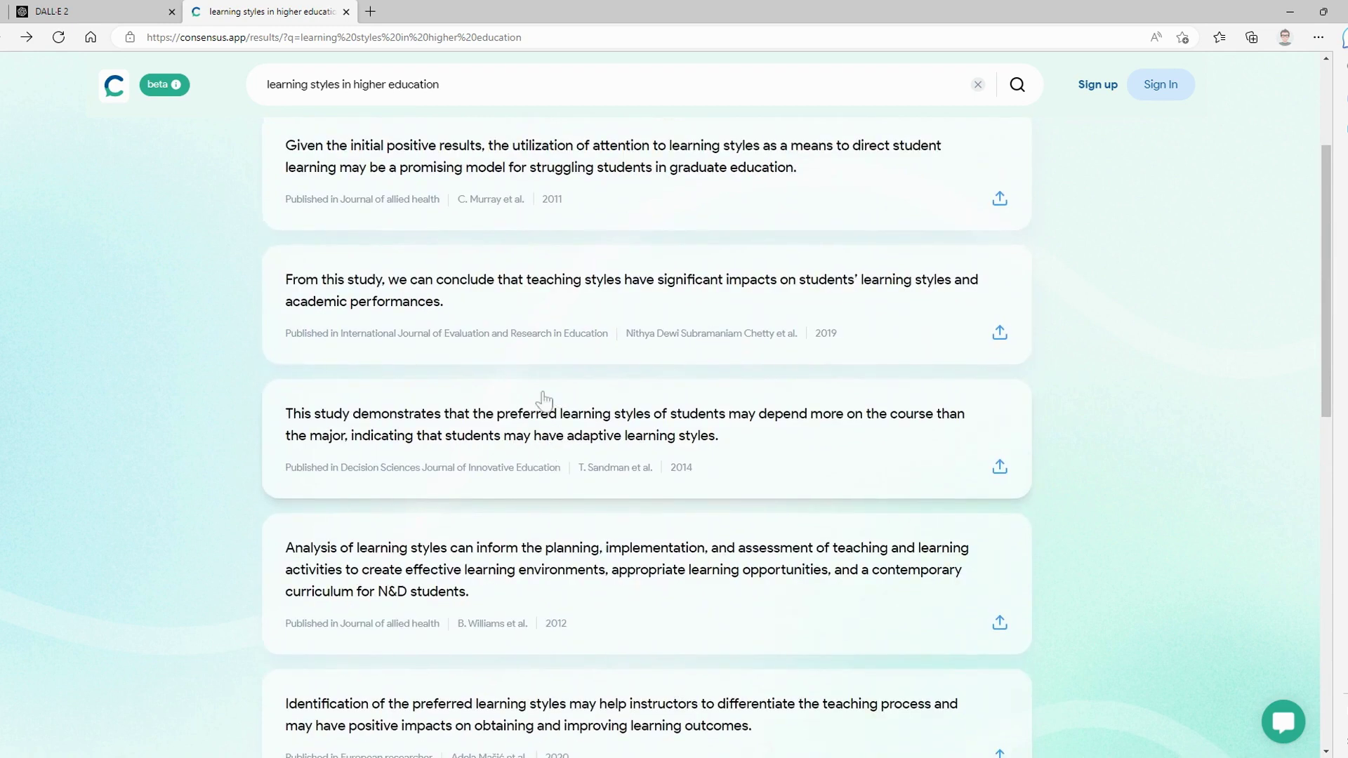
left_click(544, 365)
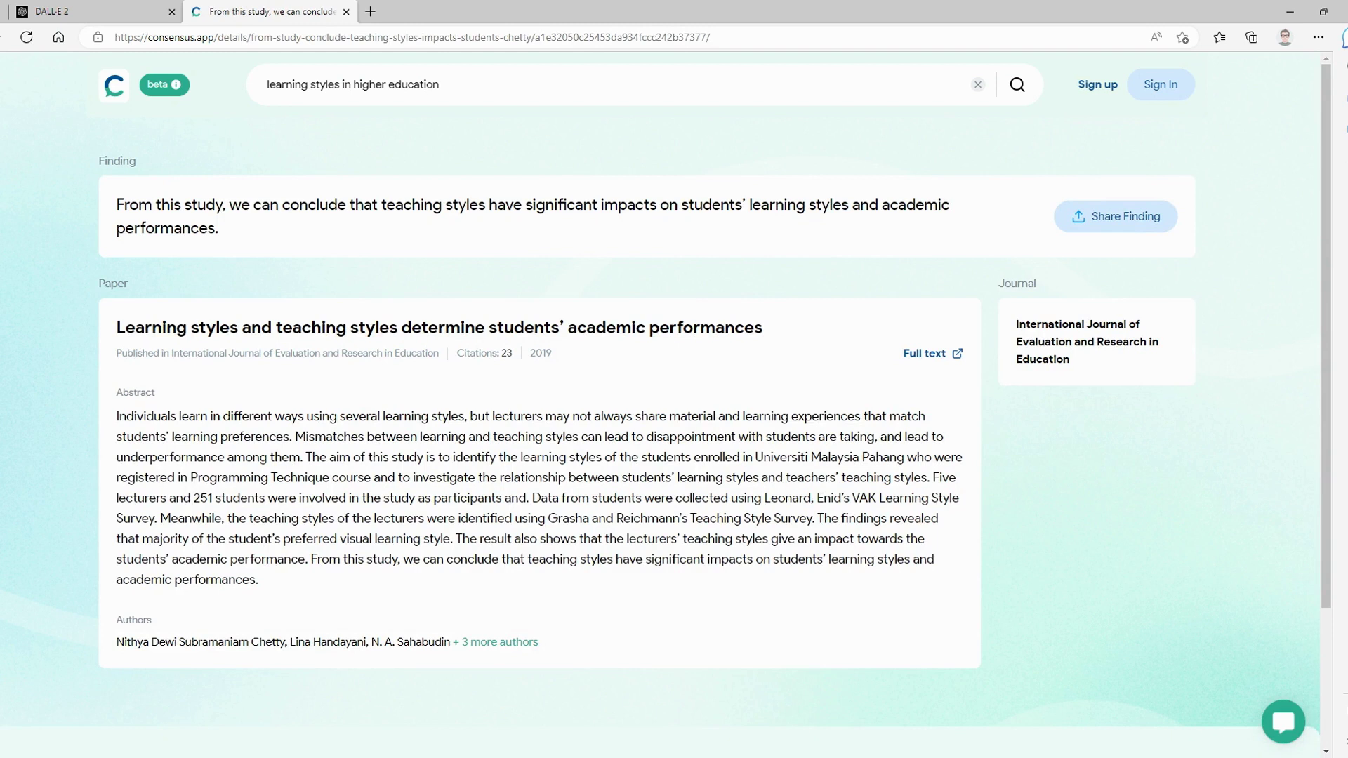
key("alt+Left")
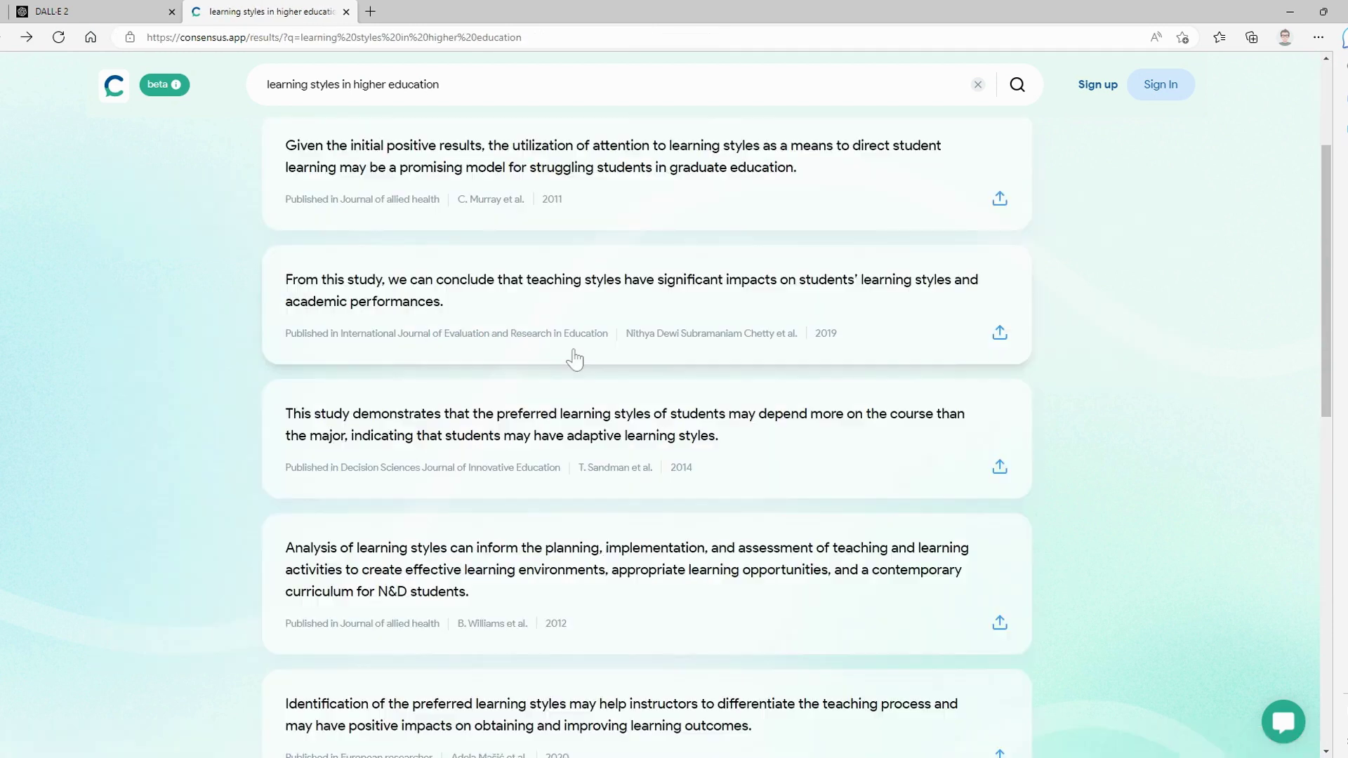
scroll(572, 365, "up", 3)
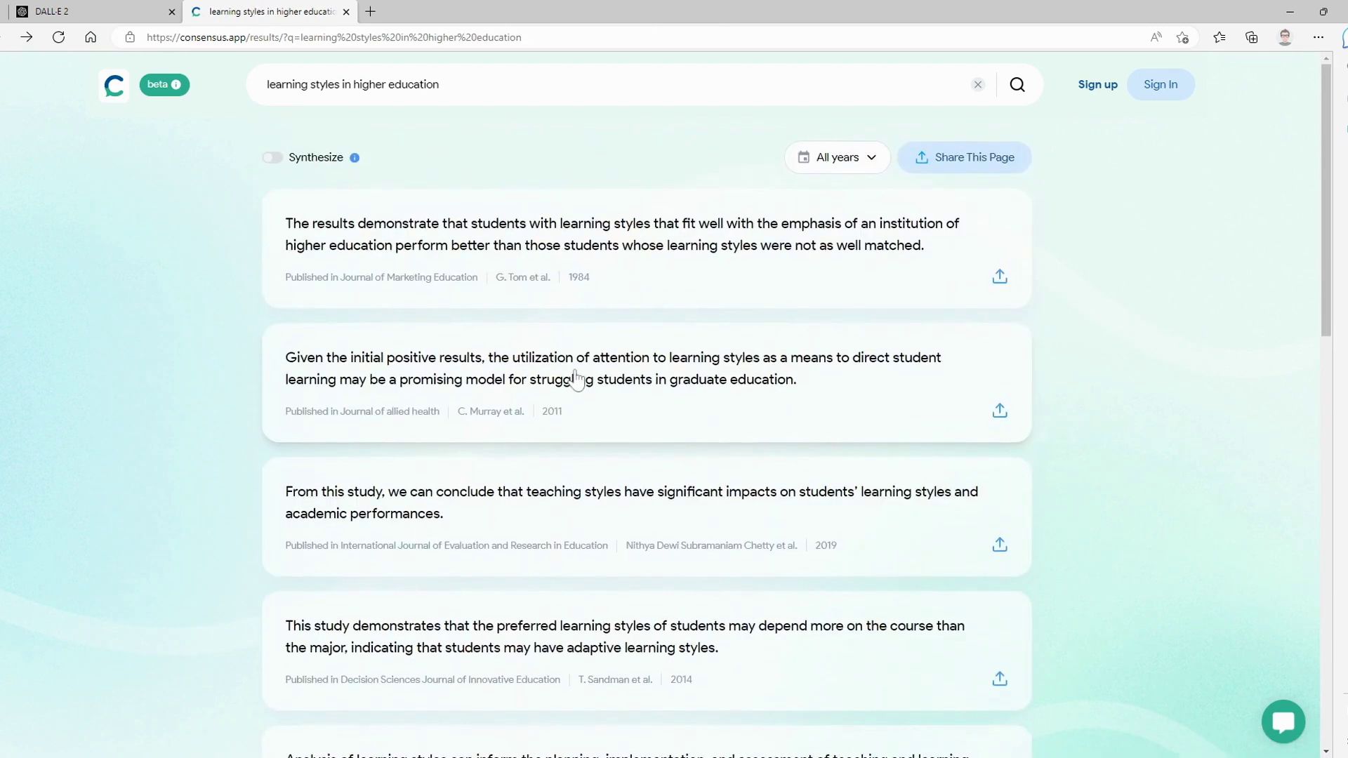
Change the year filter from All years to Since 2021.
left_click(875, 160)
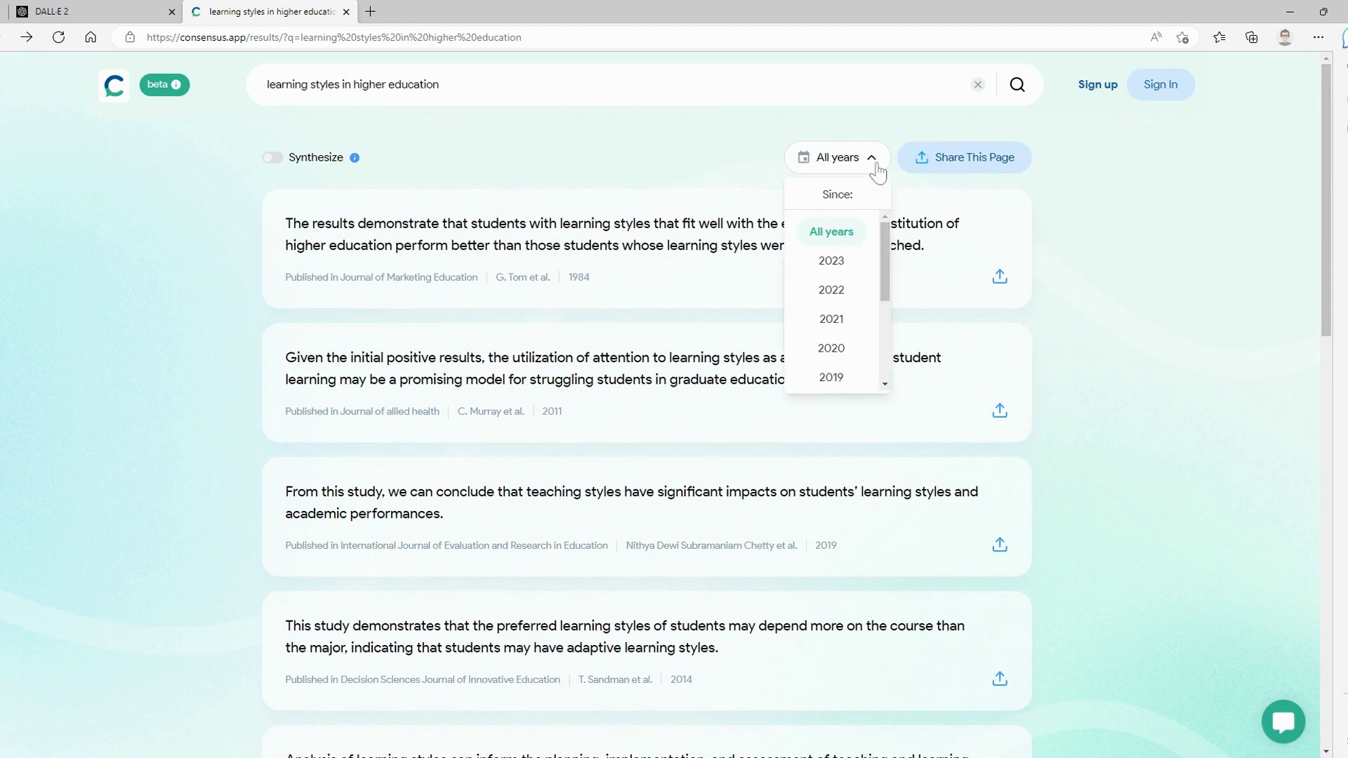
left_click(853, 325)
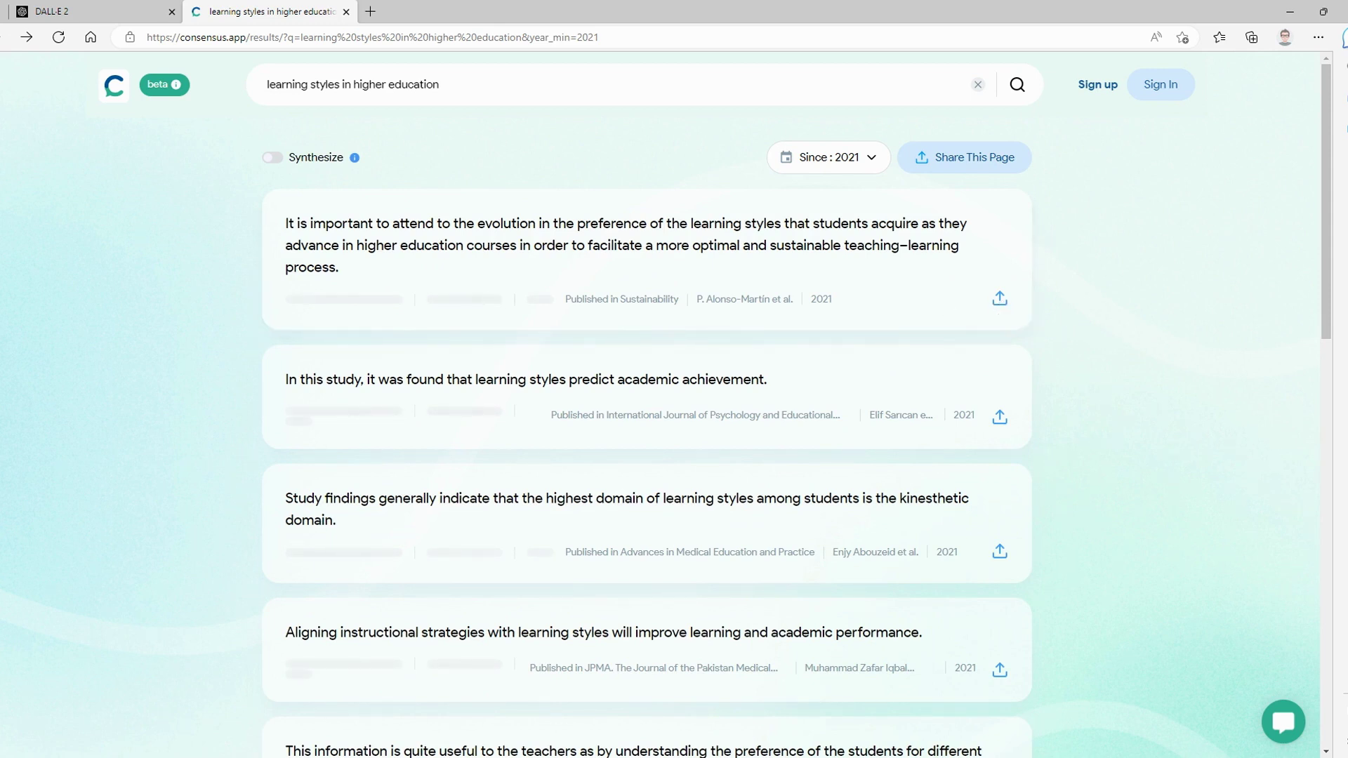
Copy the first Sustainability finding's text using Copy Text in its share dialog.
left_click(1000, 299)
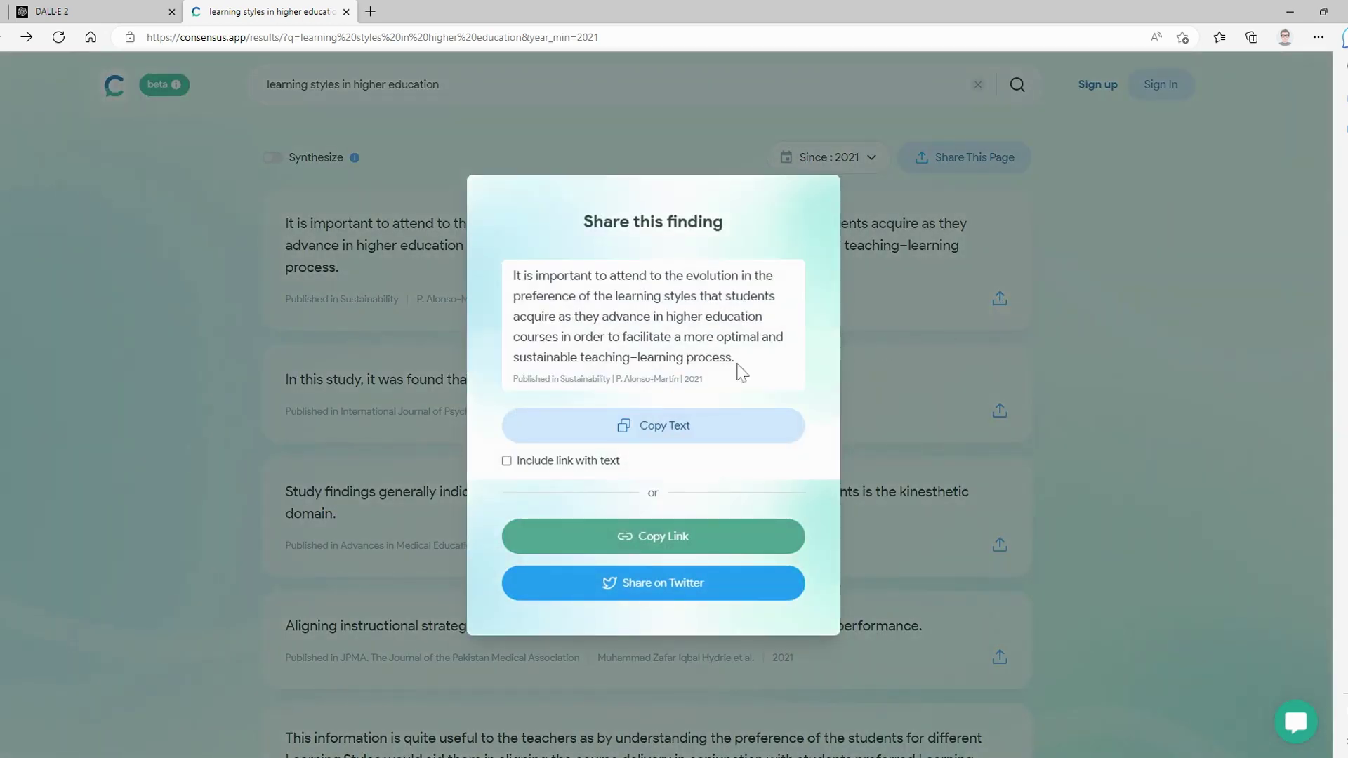
left_click(671, 431)
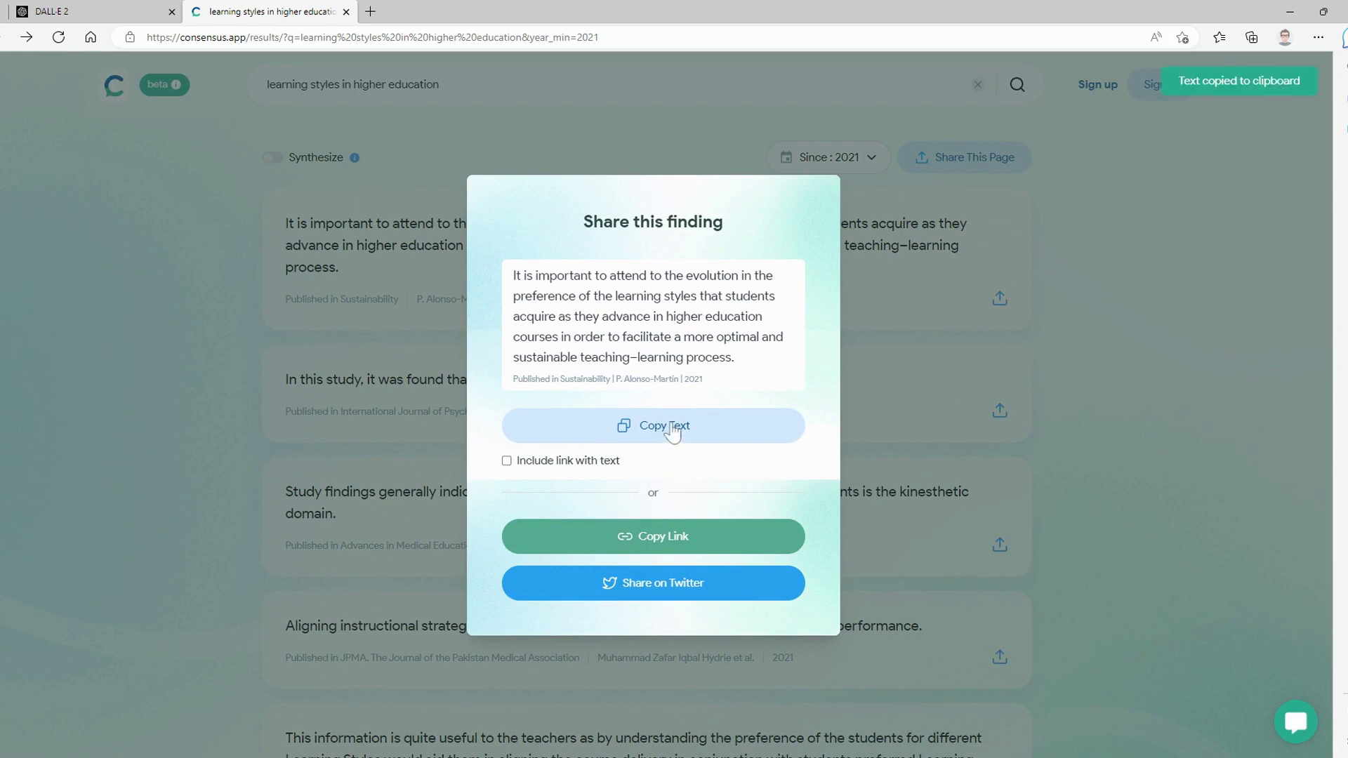